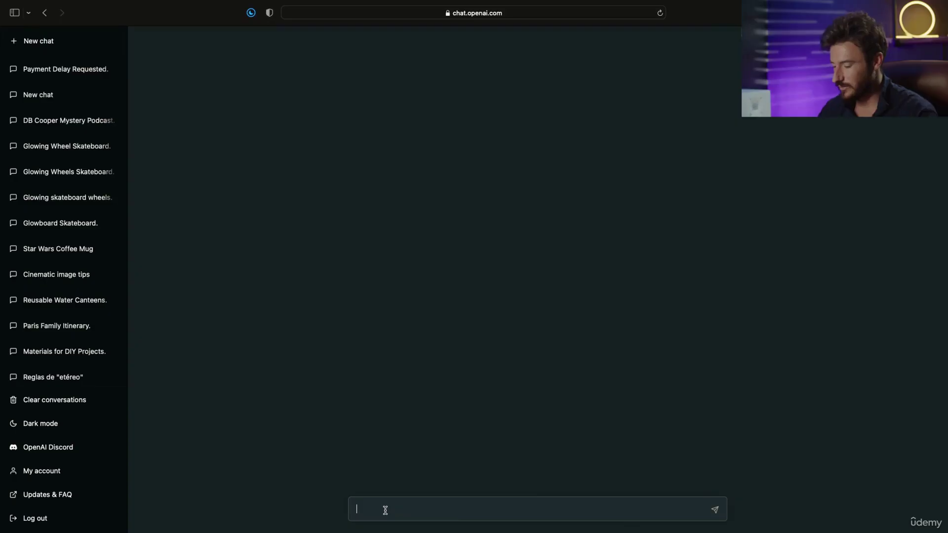
text(Write a speech about the importance of content creation spoken in the style of Gary Vaynerchuk)
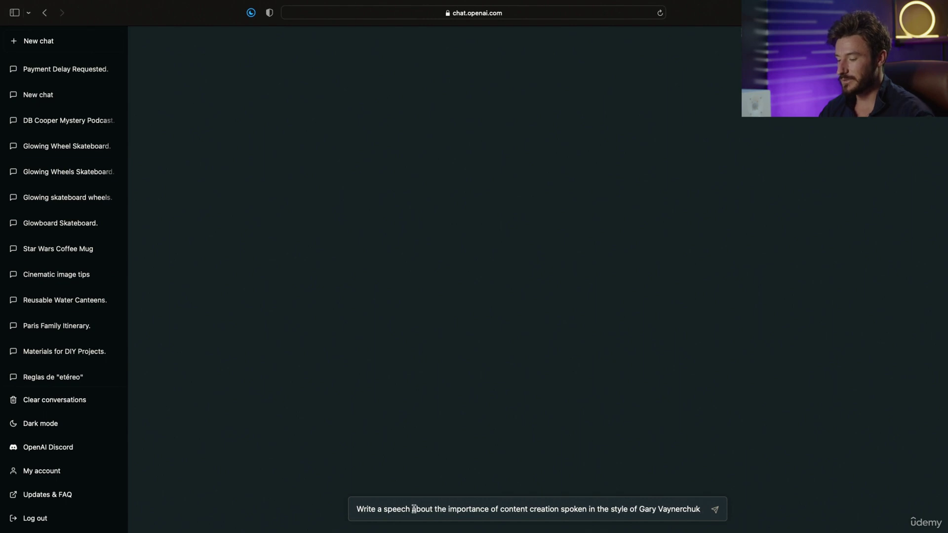
- Add '200 words' to the Gary Vaynerchuk-style content-creation speech prompt and send it
click(388, 509)
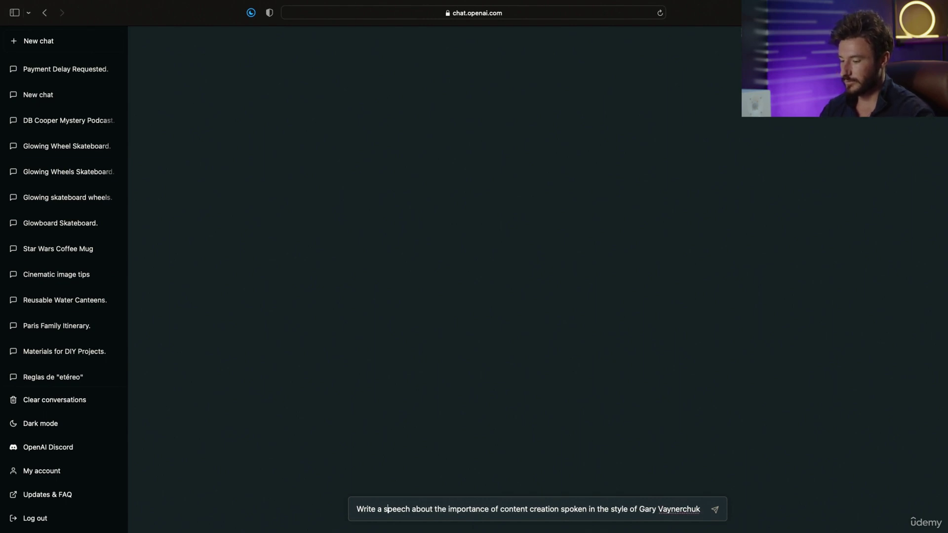
key(BackSpace)
text(200 words )
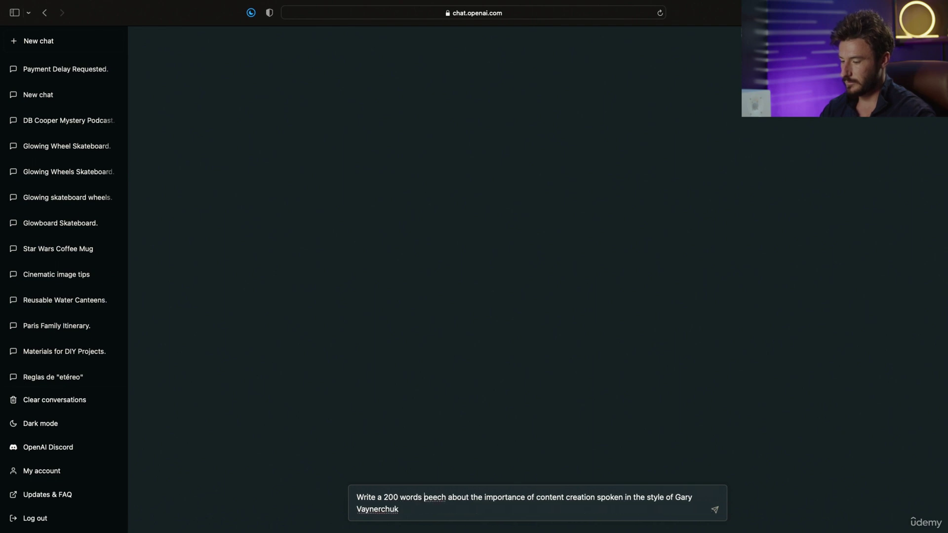
text(s)
key(Return)
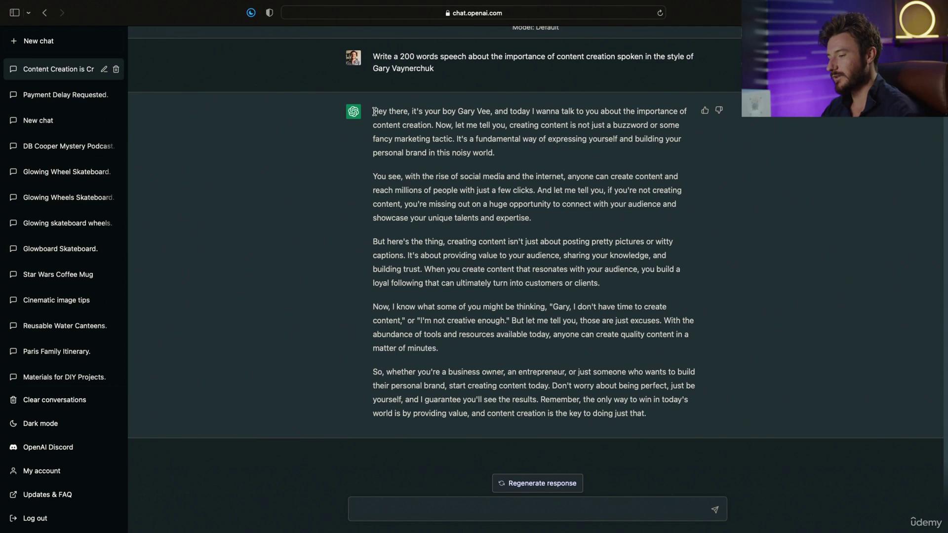
- Read the speech's opening paragraph and the second paragraph's lines about missing out and expertise
mouse_move(374, 111)
mouse_down()
mouse_move(541, 124)
mouse_move(589, 151)
mouse_up()
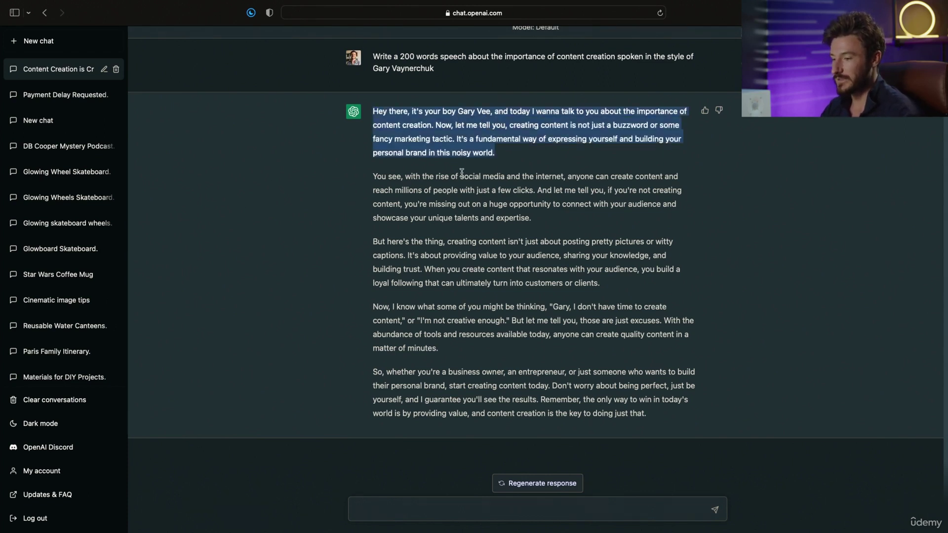
click(382, 178)
drag(374, 176, 593, 183)
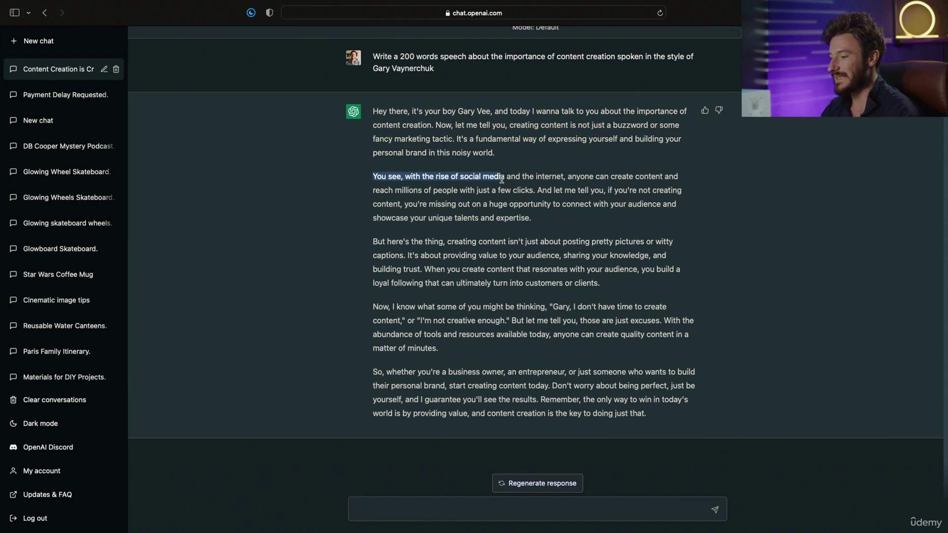
click(424, 197)
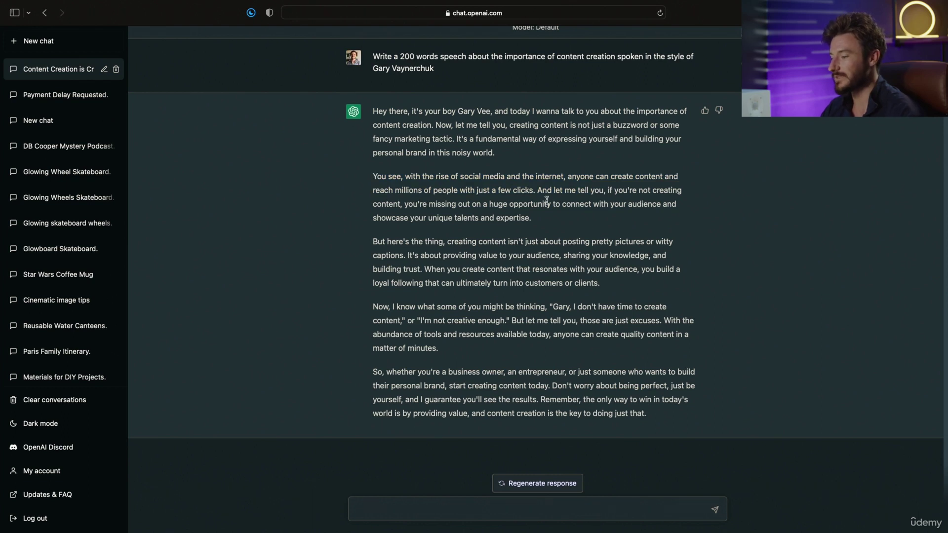
drag(598, 189, 443, 208)
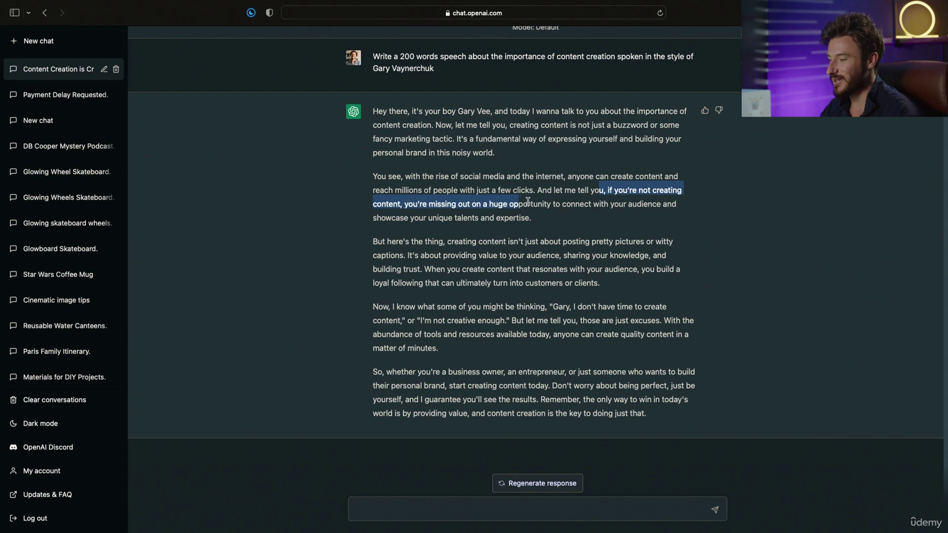
mouse_move(443, 208)
mouse_down()
mouse_move(563, 208)
mouse_move(477, 217)
mouse_move(495, 223)
mouse_up()
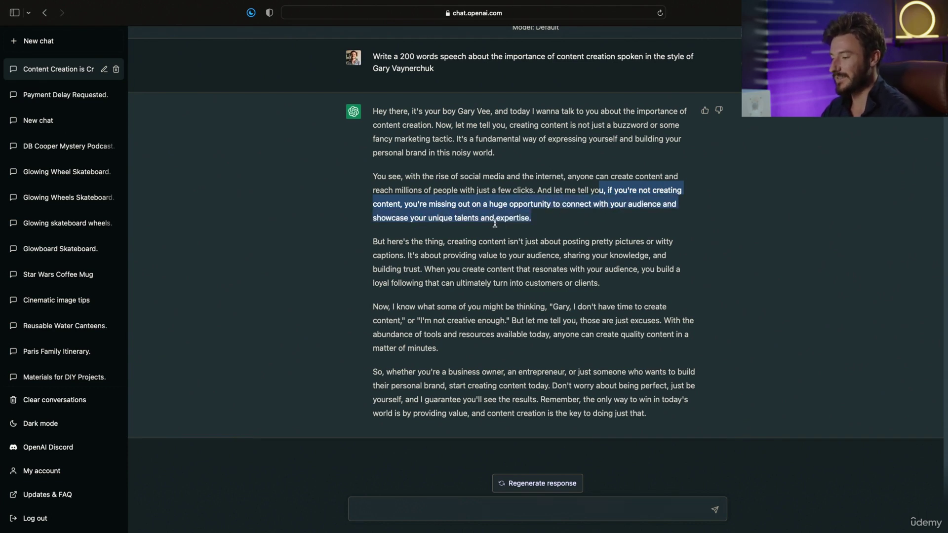
click(538, 220)
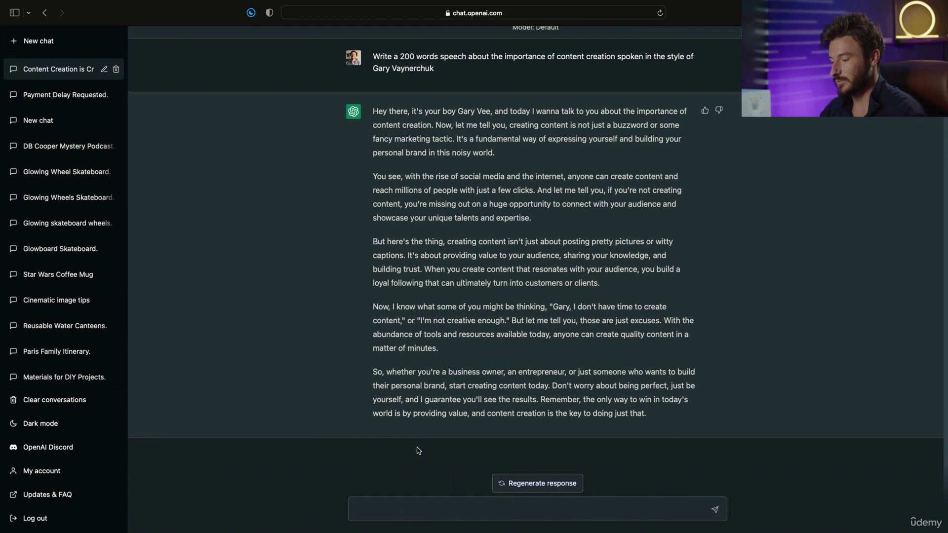
- Send the request for emphasis and emotional inflection notes, then highlight the first returned note
click(377, 508)
text(Add notes where emphasis and emotional inflection points would work well in this speech)
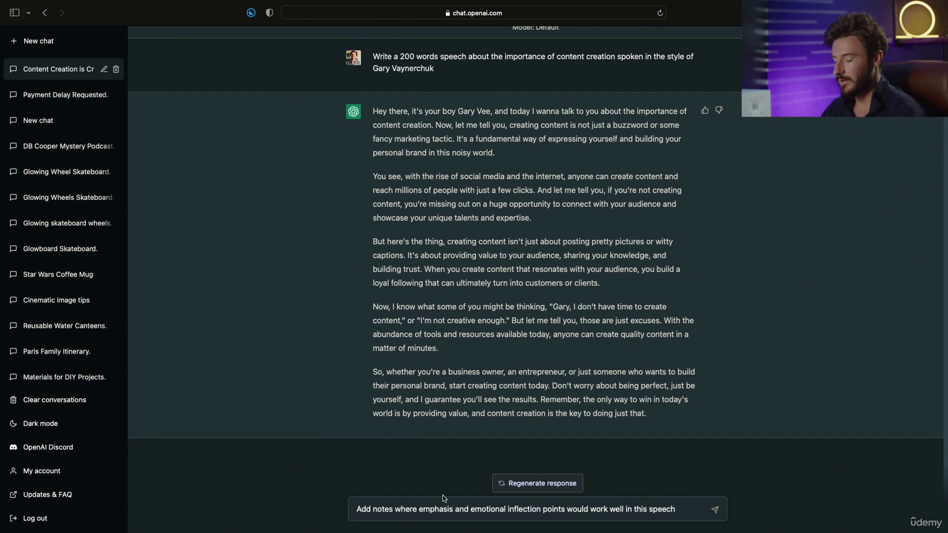
drag(358, 510, 557, 506)
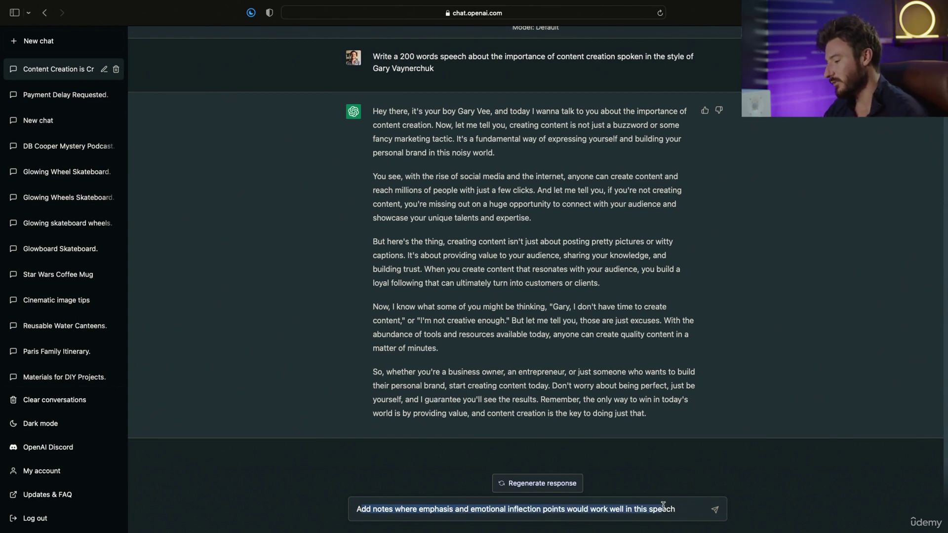
drag(558, 506, 685, 508)
click(676, 515)
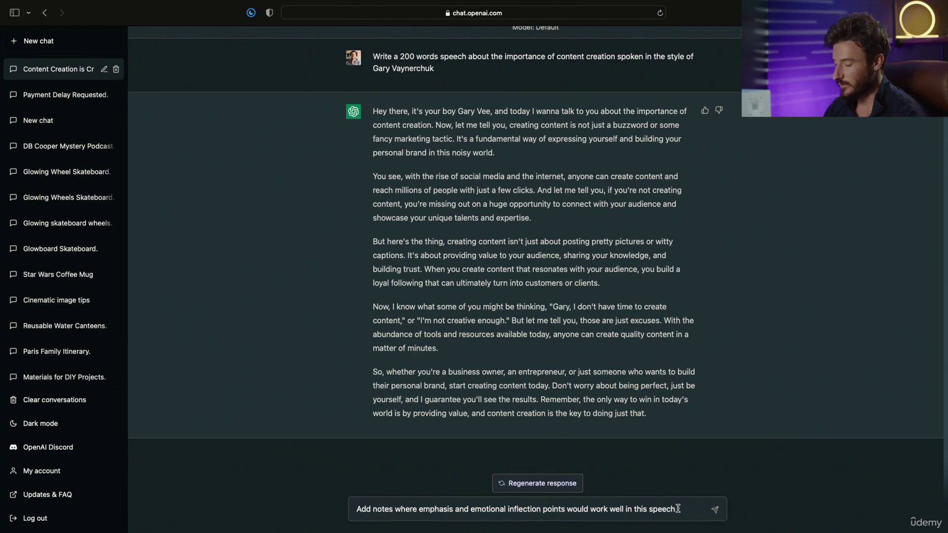
key(Return)
drag(459, 137, 621, 134)
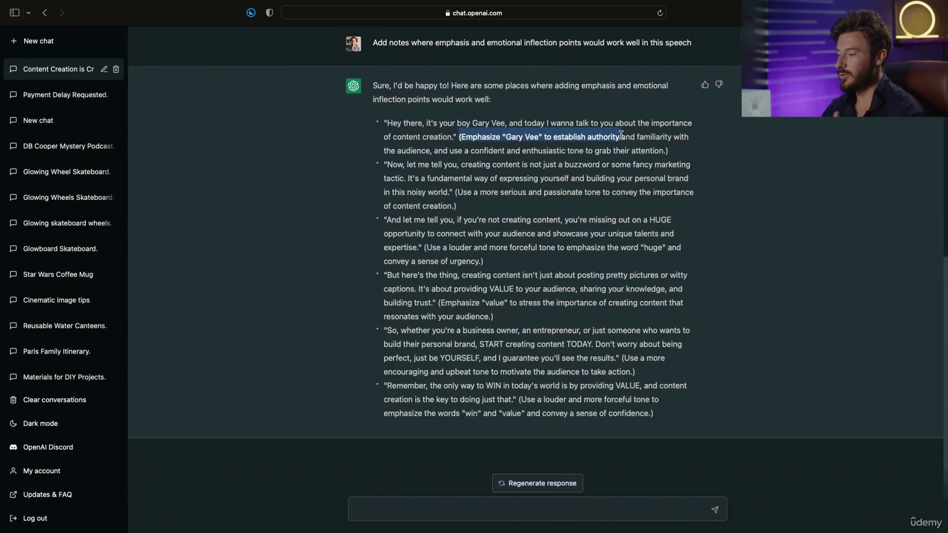
drag(621, 134, 691, 136)
click(542, 143)
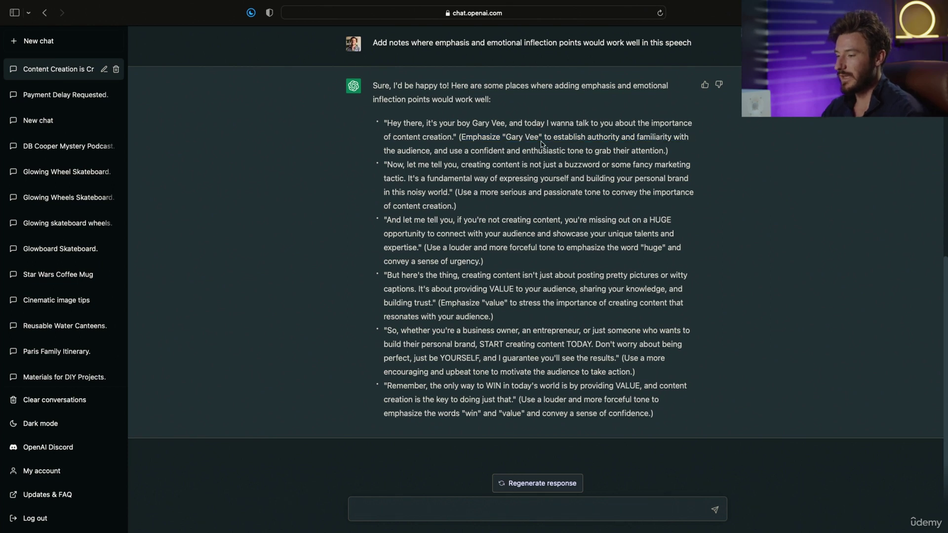
drag(502, 140, 597, 138)
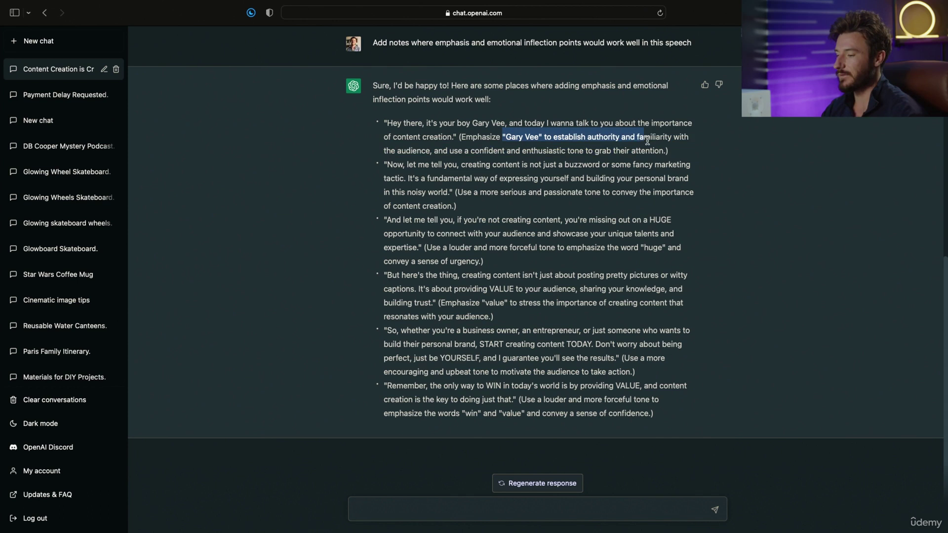
mouse_move(598, 138)
mouse_down()
mouse_move(586, 151)
mouse_move(487, 152)
mouse_up()
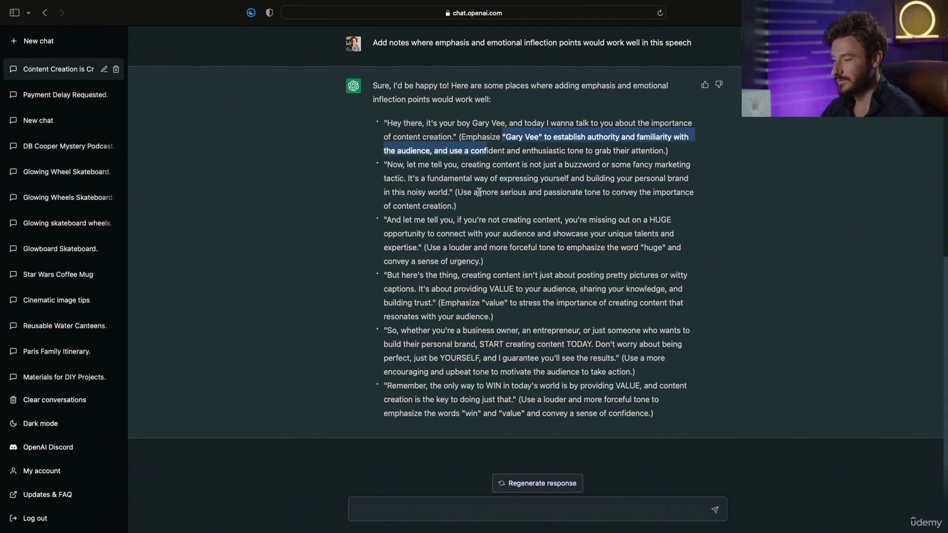
mouse_move(458, 191)
mouse_down()
mouse_move(584, 194)
mouse_move(453, 221)
mouse_move(454, 206)
mouse_up()
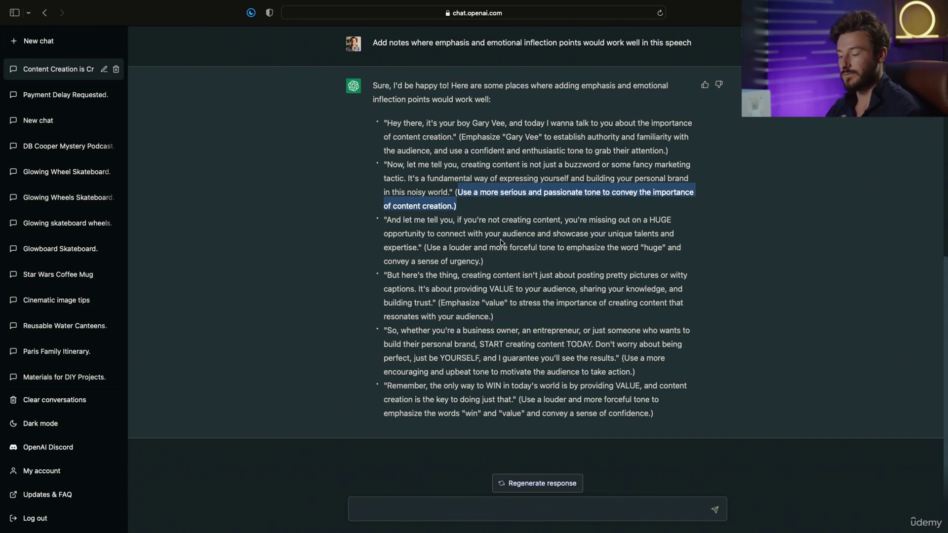
- Start a follow-up in the message box reading 'Make it conscise and upbeat', unsent
click(412, 508)
text(Make it conscise and upbeat)
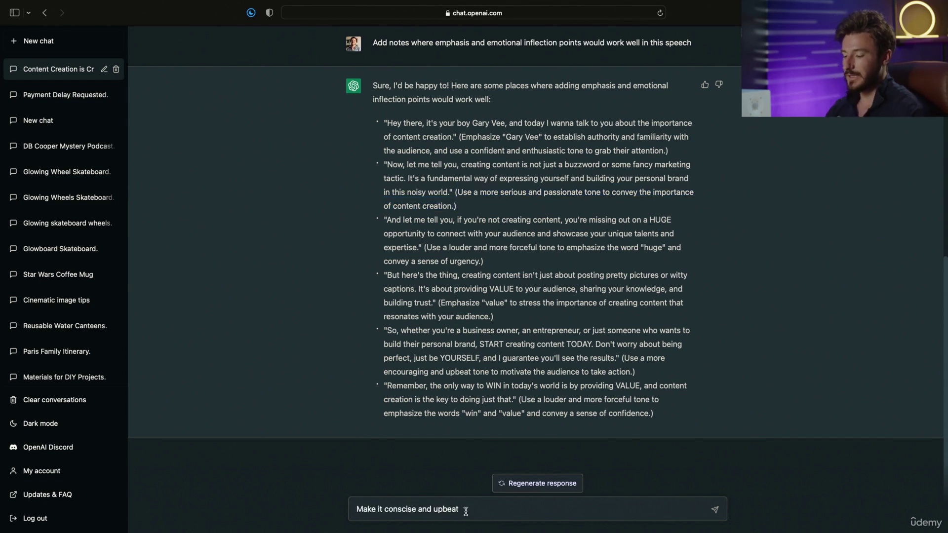